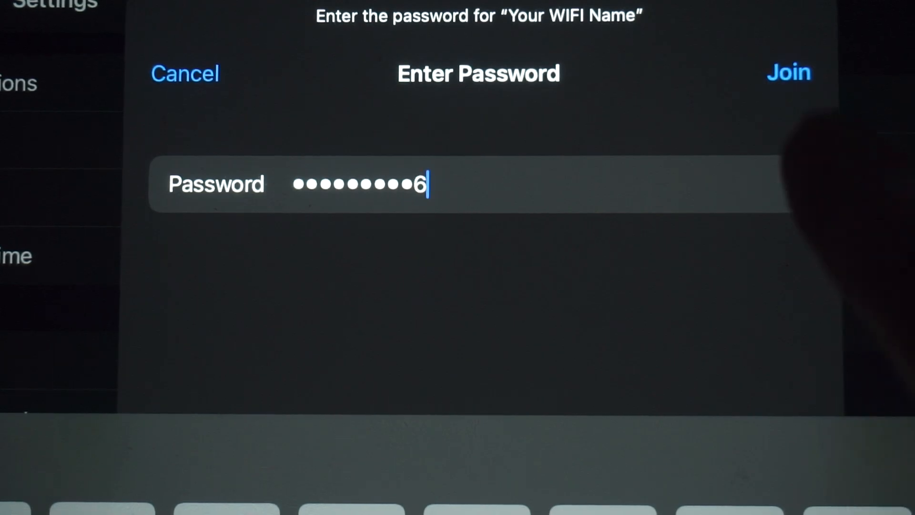
Join the "Your WIFI Name" Wi-Fi network and open the router's setup page at 192.168.1.1 in Edge
{"action": "left_click", "coordinate": [788, 72]}
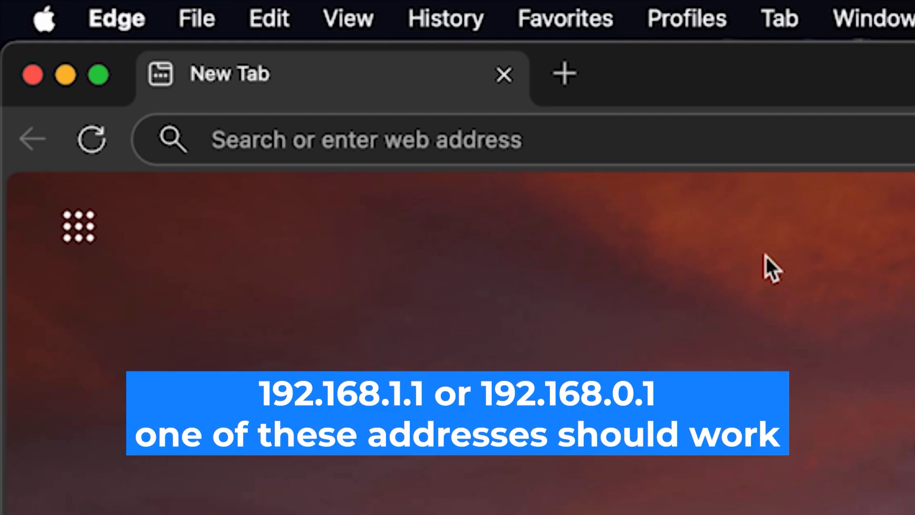
{"action": "left_click", "coordinate": [533, 125]}
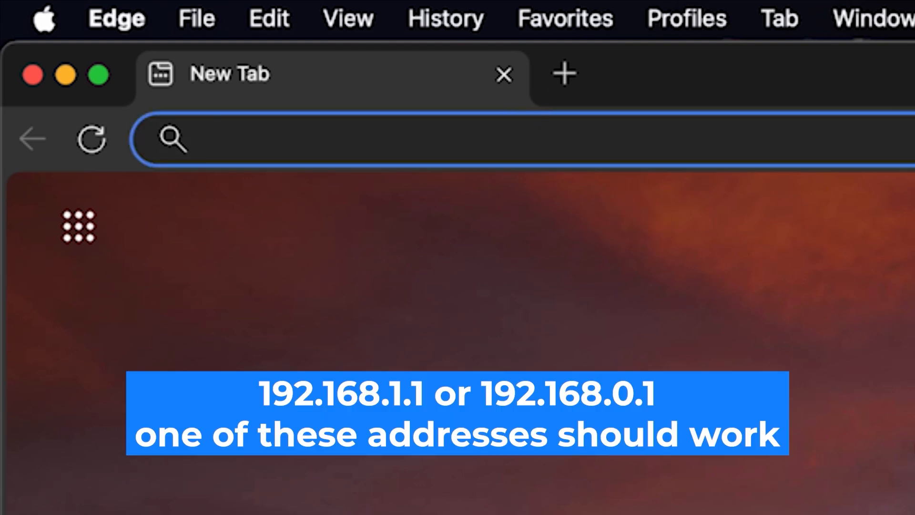
{"action": "type", "text": "192."}
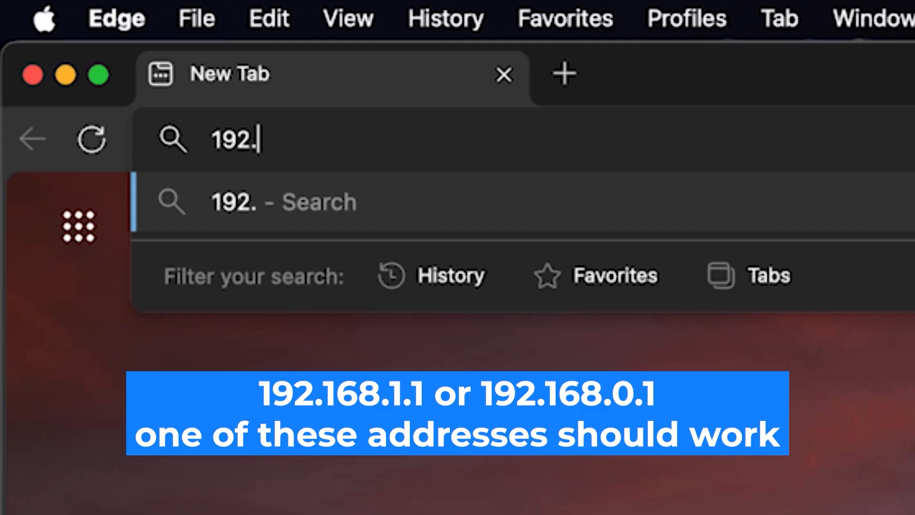
{"action": "type", "text": "168."}
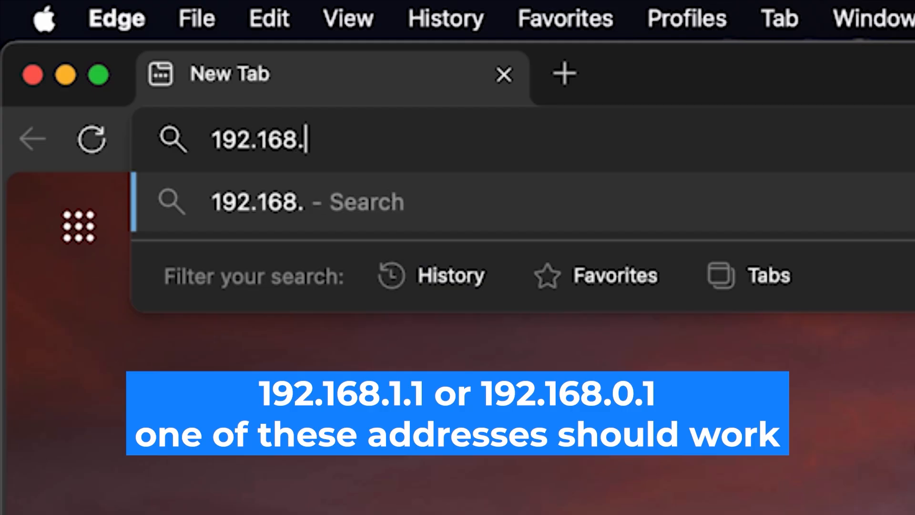
{"action": "type", "text": "1.1"}
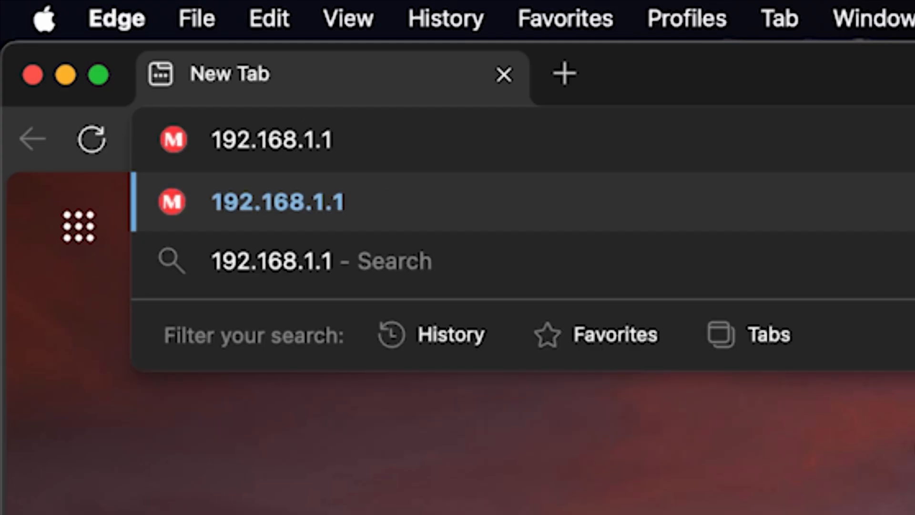
{"action": "key", "text": "Return"}
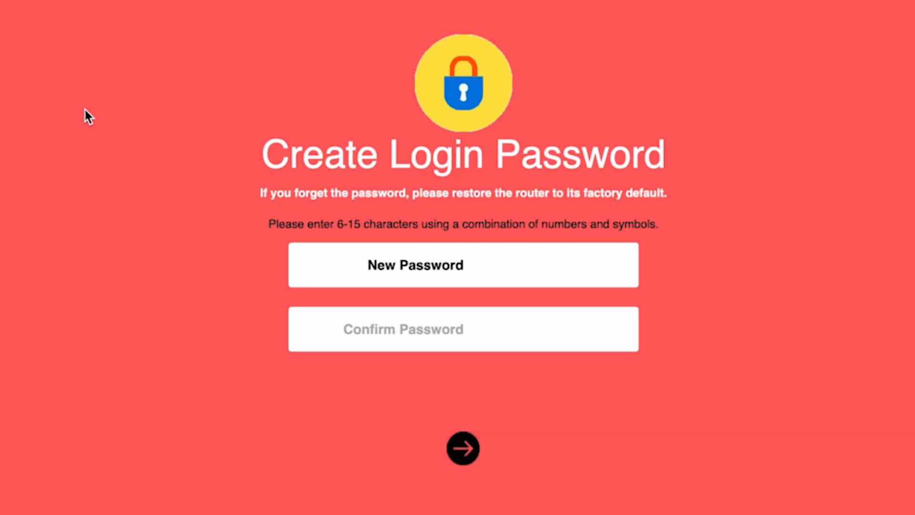
Create the router's login password, confirm it in the second field and continue to the setup wizard
{"action": "type", "text": "••••••••"}
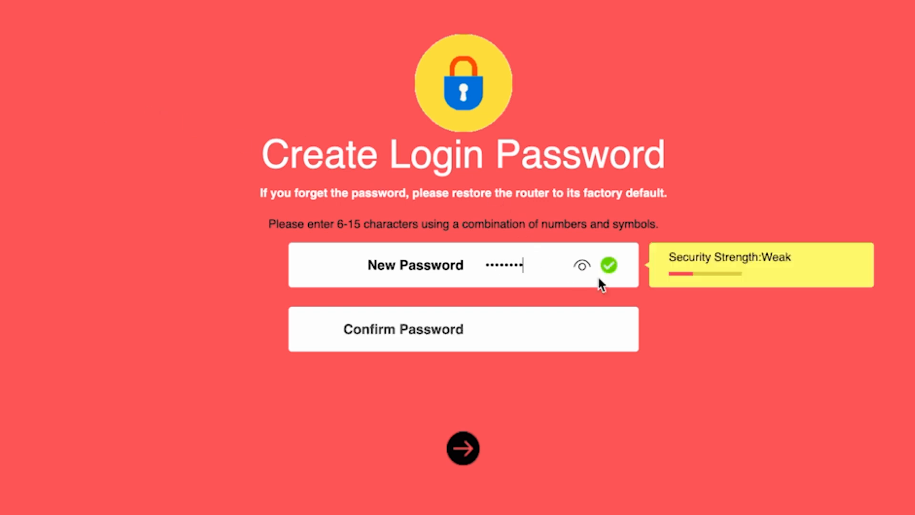
{"action": "left_click", "coordinate": [581, 270]}
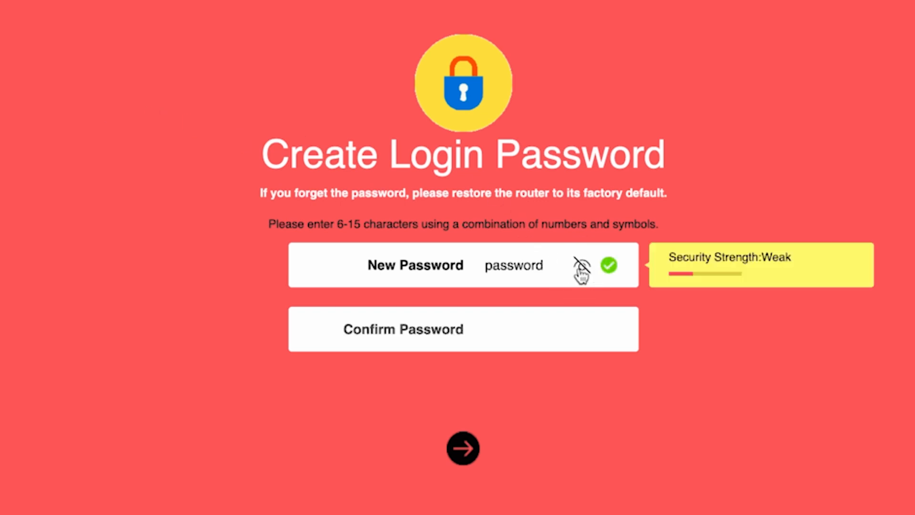
{"action": "left_click", "coordinate": [514, 336]}
{"action": "type", "text": "password"}
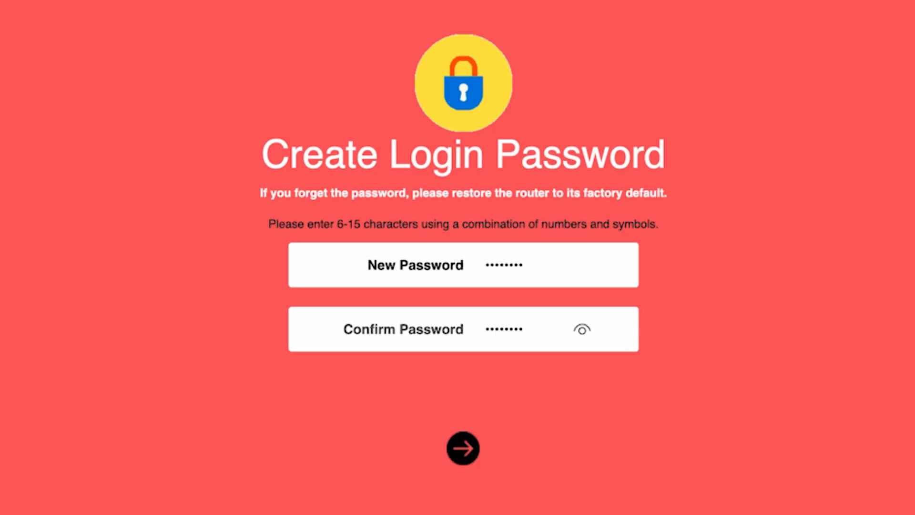
{"action": "left_click", "coordinate": [458, 450]}
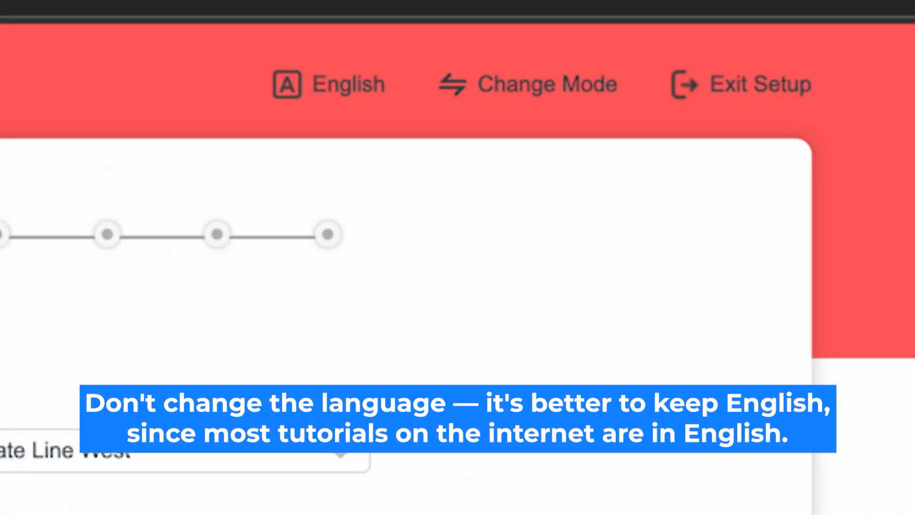
Select English as the setup language and confirm Router Mode as the operating mode
{"action": "left_click", "coordinate": [346, 84]}
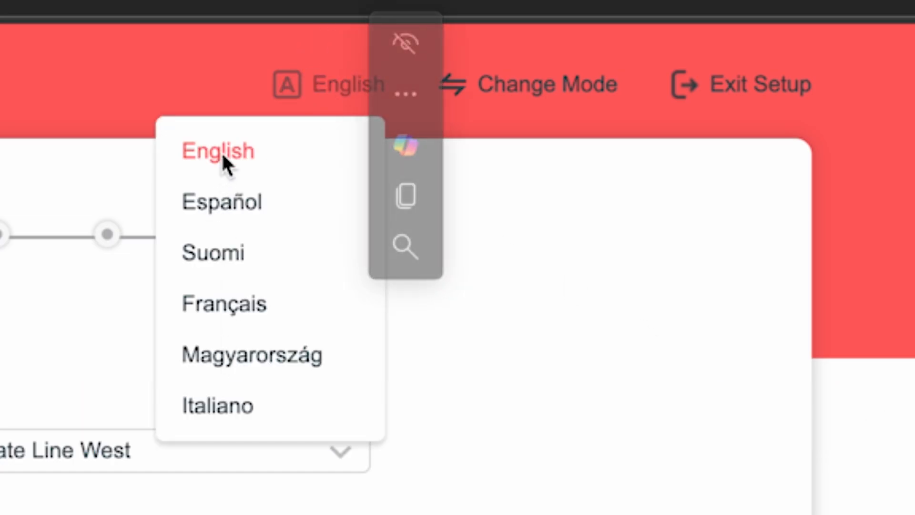
{"action": "left_click", "coordinate": [235, 149]}
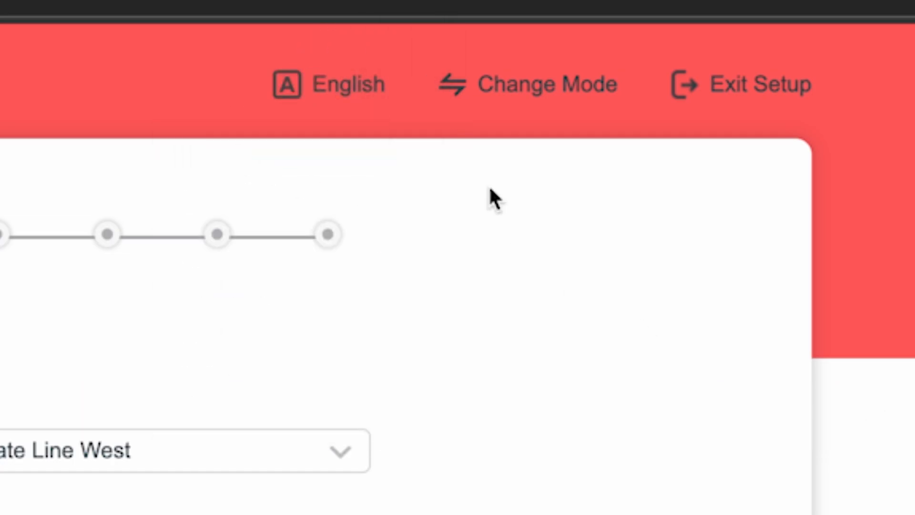
{"action": "left_click", "coordinate": [550, 86]}
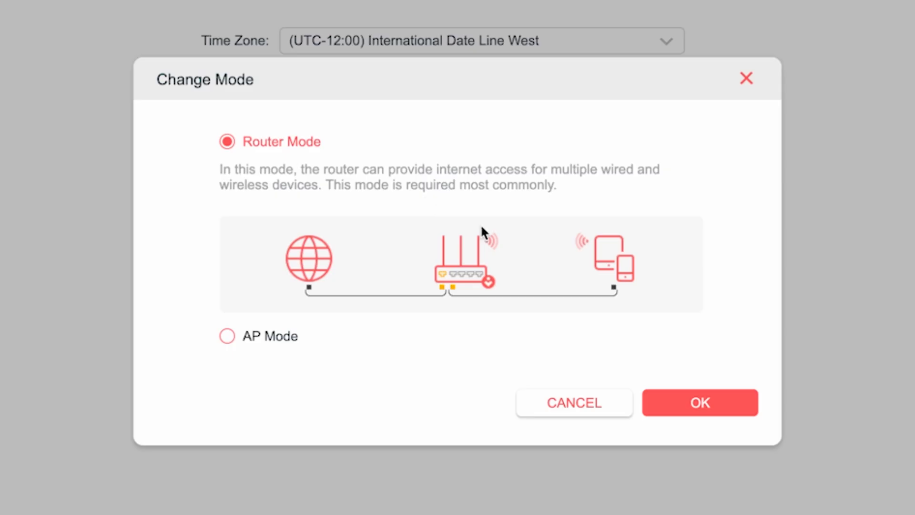
{"action": "left_click", "coordinate": [695, 403]}
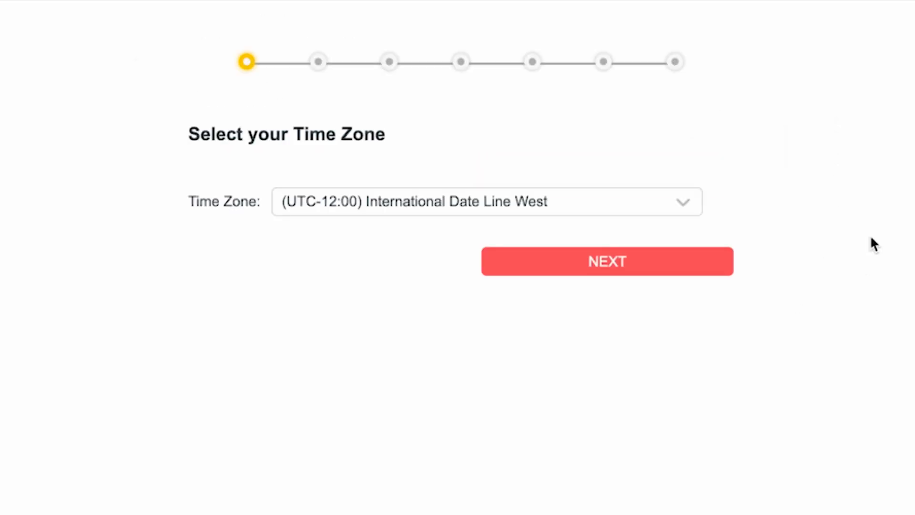
Select the time zone (UTC-12:00) International Date Line West and continue to the connection type
{"action": "left_click", "coordinate": [658, 200]}
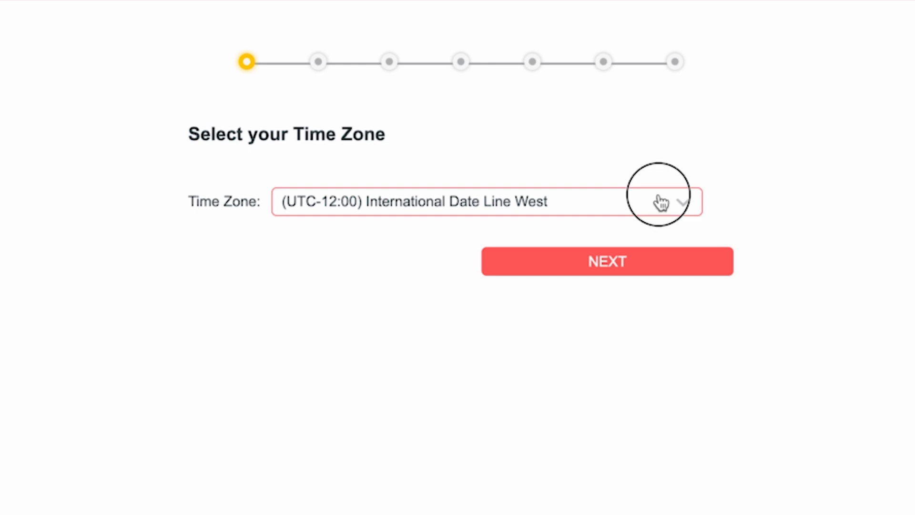
{"action": "scroll", "coordinate": [528, 317], "scroll_direction": "down", "scroll_amount": 12}
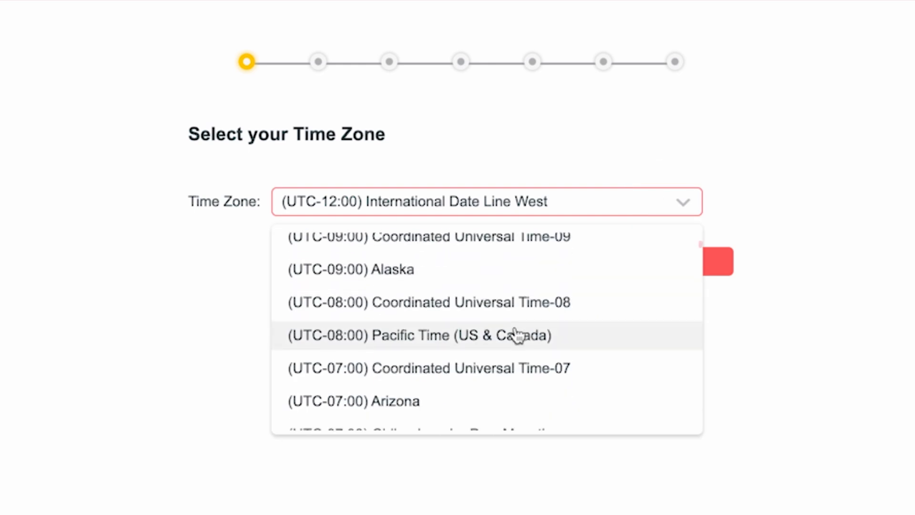
{"action": "scroll", "coordinate": [524, 381], "scroll_direction": "up", "scroll_amount": 15}
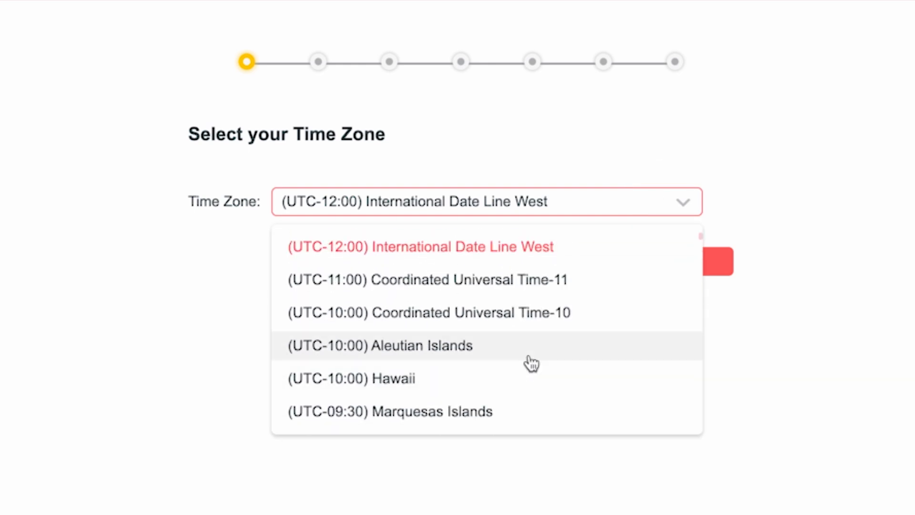
{"action": "left_click", "coordinate": [517, 248]}
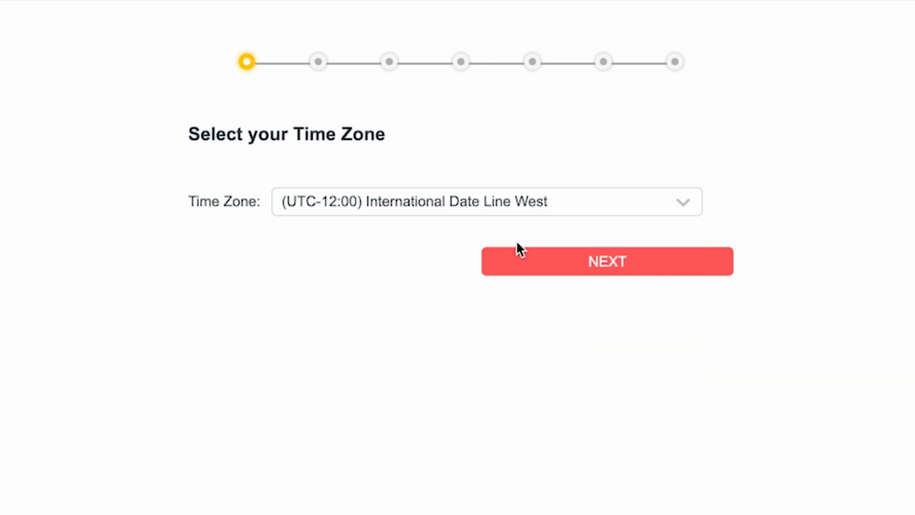
{"action": "left_click", "coordinate": [609, 266]}
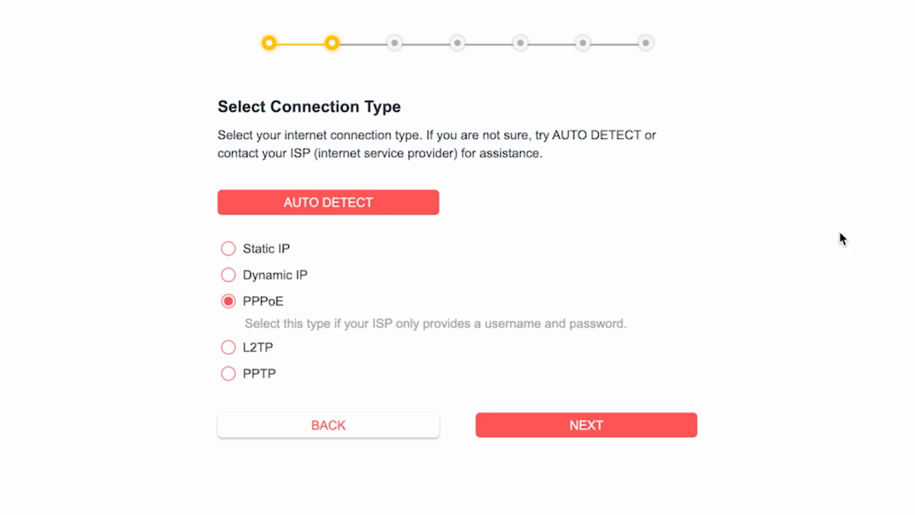
Auto-detect the internet connection type, then accept Dynamic IP with the default MAC address
{"action": "left_click", "coordinate": [337, 212]}
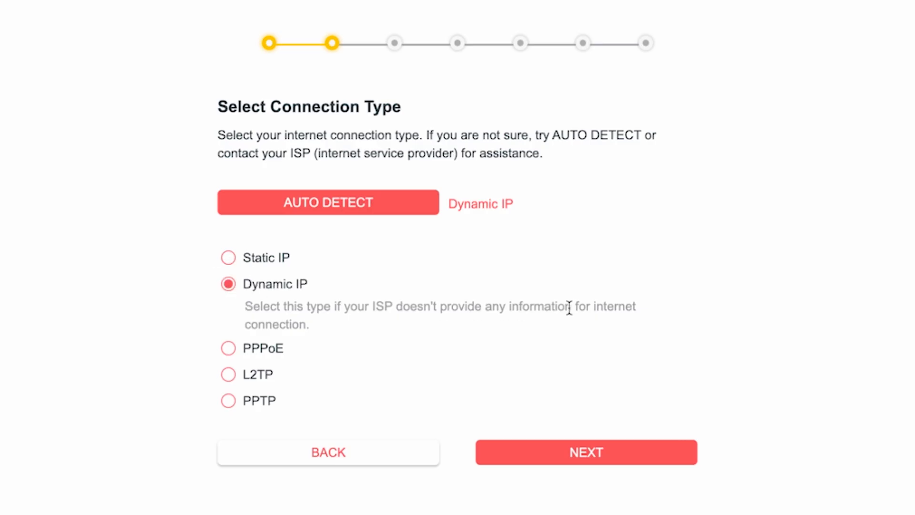
{"action": "left_click", "coordinate": [597, 458]}
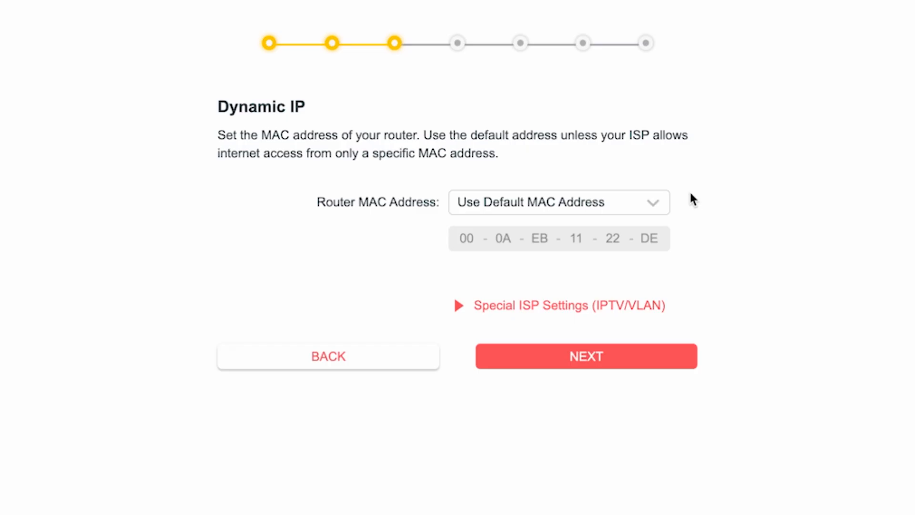
{"action": "left_click", "coordinate": [596, 358]}
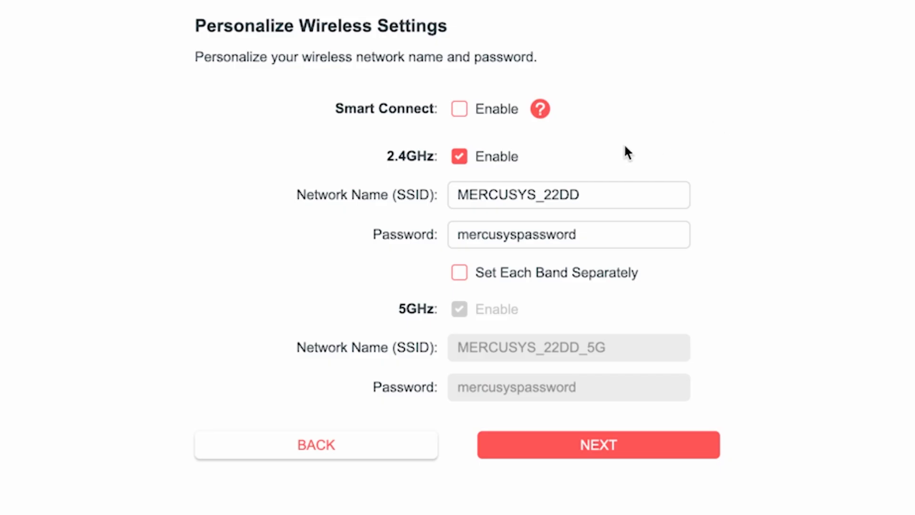
Shorten the 2.4GHz network name to MERCUSYS and replace its wireless password with a new one
{"action": "left_click", "coordinate": [532, 196]}
{"action": "left_click_drag", "start_coordinate": [532, 197], "coordinate": [617, 196]}
{"action": "key", "text": "BackSpace"}
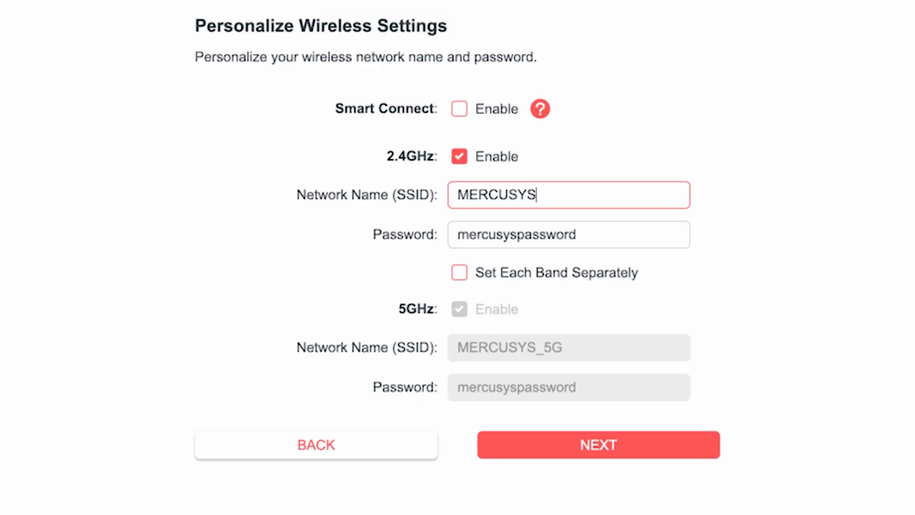
{"action": "left_click", "coordinate": [510, 233]}
{"action": "double_click", "coordinate": [462, 235]}
{"action": "type", "text": "123"}
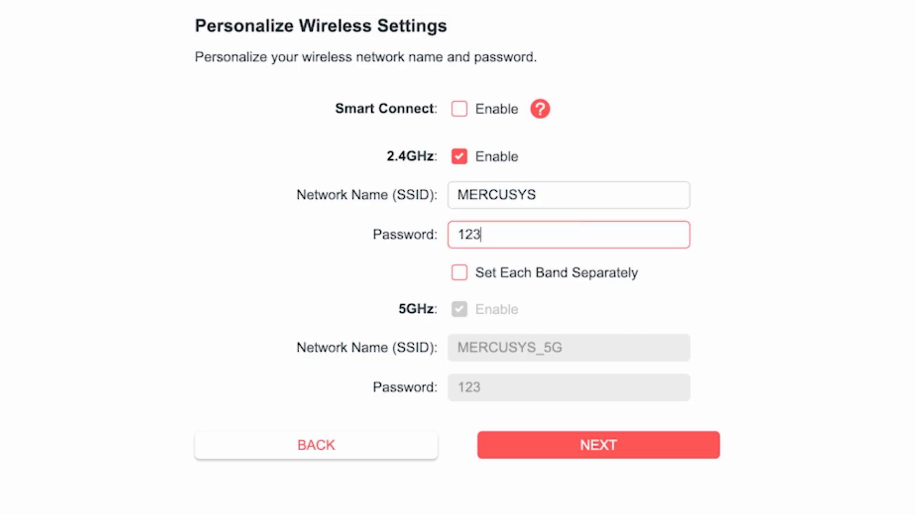
{"action": "type", "text": "456789"}
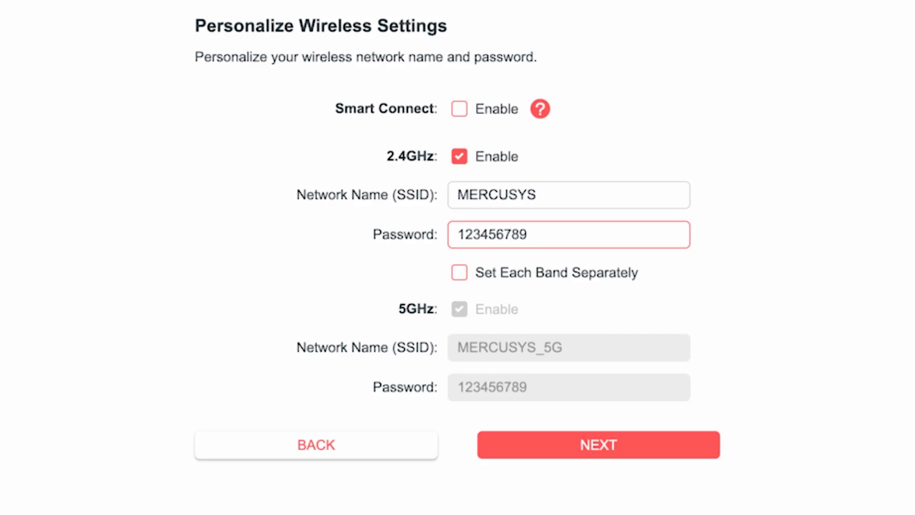
{"action": "left_click", "coordinate": [692, 277]}
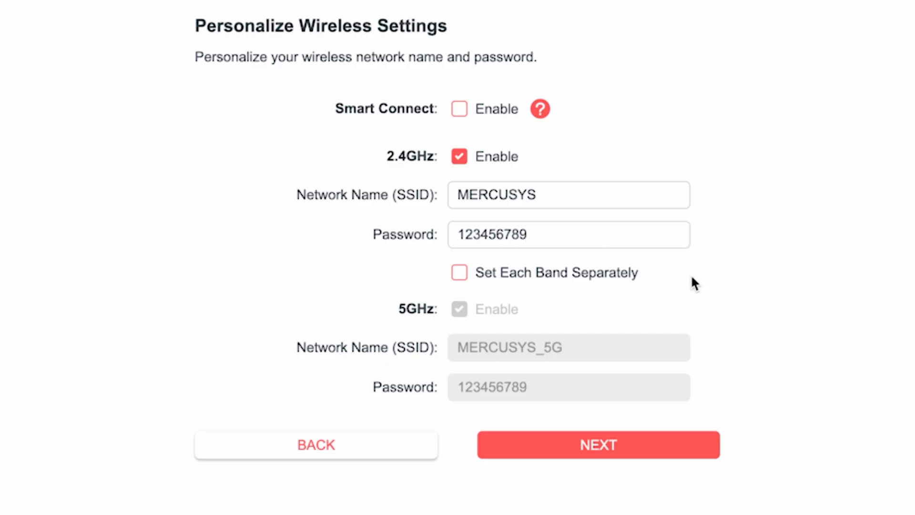
Enable separate settings for each band and extend the 5GHz network's wireless password
{"action": "left_click", "coordinate": [459, 276]}
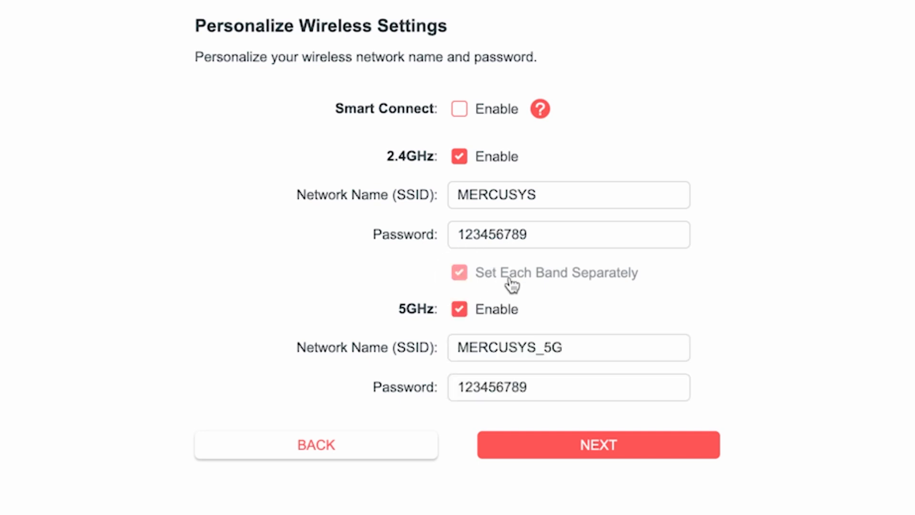
{"action": "left_click", "coordinate": [581, 346]}
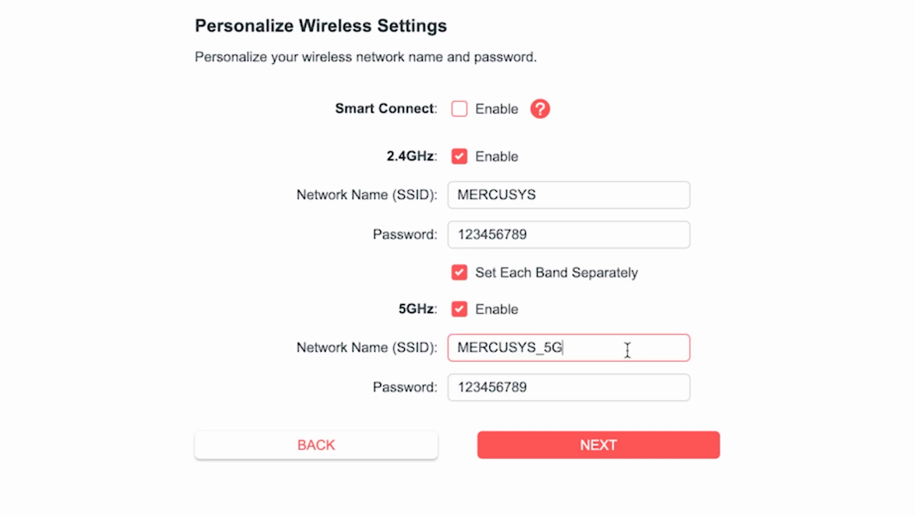
{"action": "left_click", "coordinate": [555, 387]}
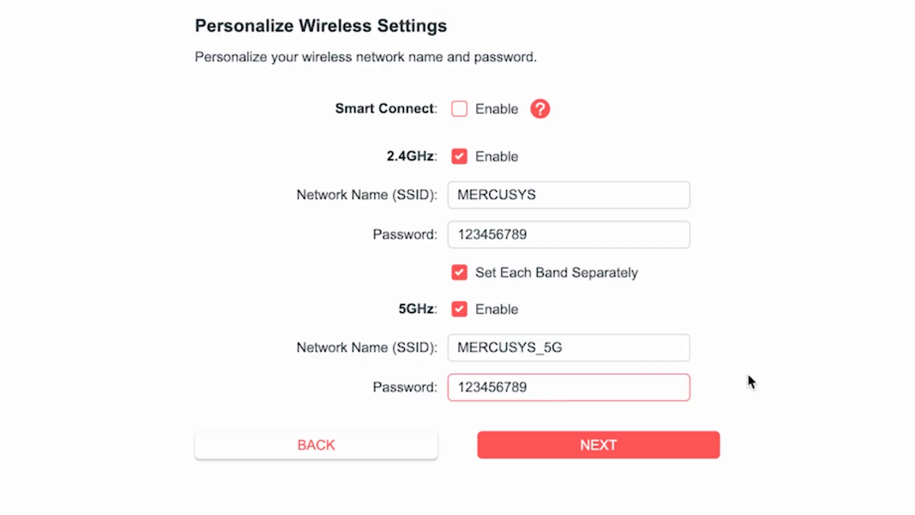
{"action": "type", "text": "5G"}
Submit the wireless settings, reconnect to the router's Wi-Fi network and confirm the connection in the wizard
{"action": "left_click", "coordinate": [609, 446]}
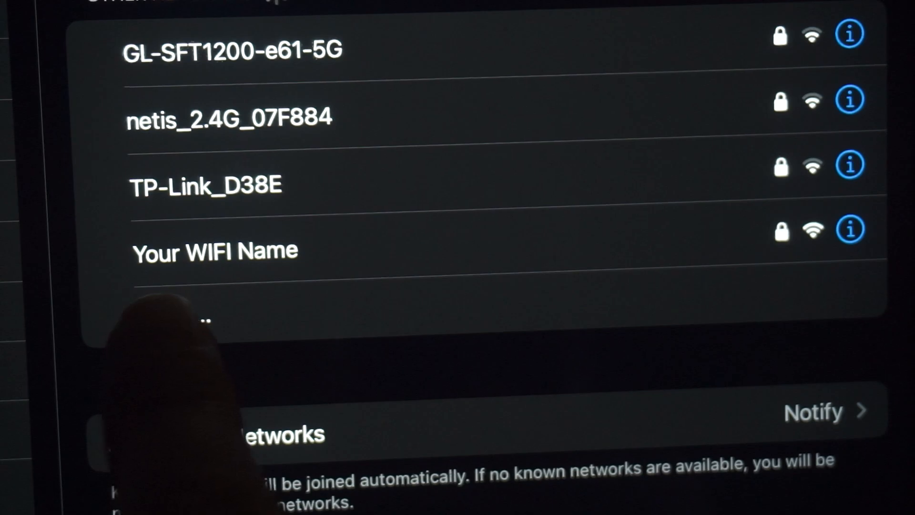
{"action": "left_click", "coordinate": [269, 251]}
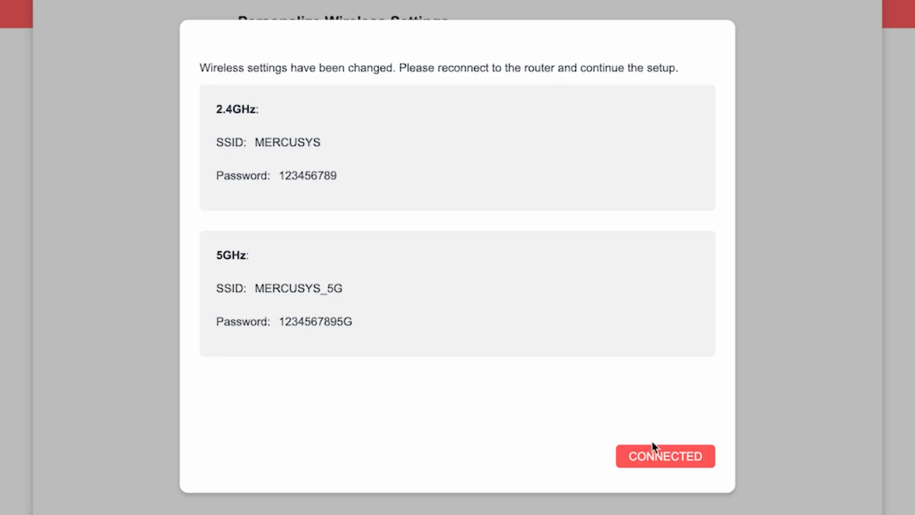
{"action": "left_click", "coordinate": [682, 456]}
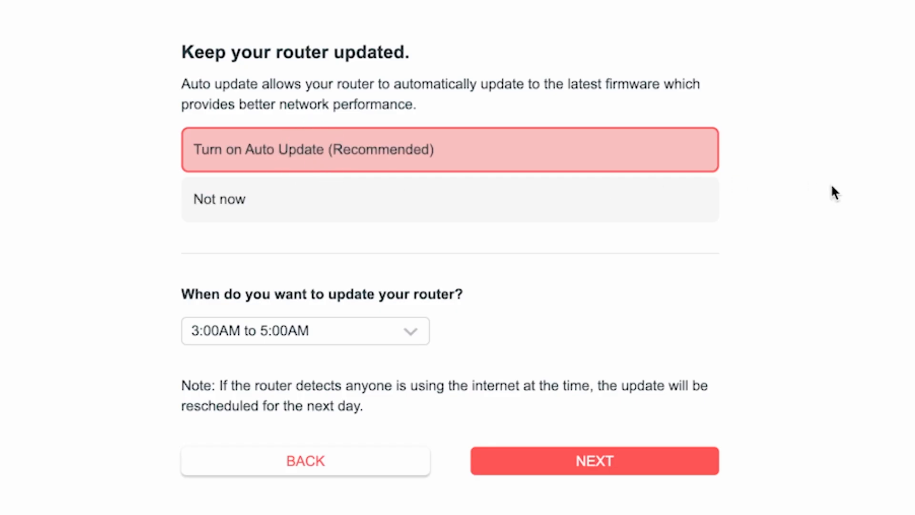
Choose 3:00AM to 5:00AM as the router's automatic update time
{"action": "left_click", "coordinate": [415, 333]}
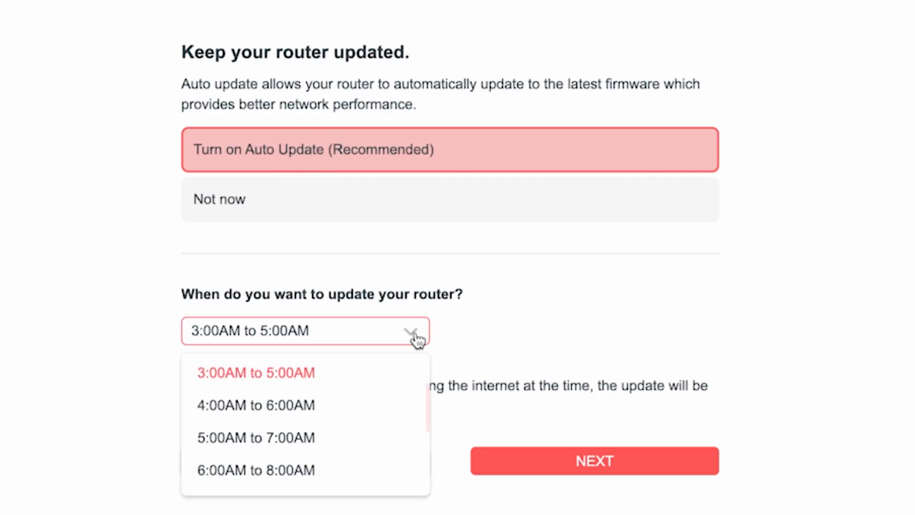
{"action": "scroll", "coordinate": [353, 481], "scroll_direction": "down", "scroll_amount": 2}
{"action": "scroll", "coordinate": [348, 510], "scroll_direction": "up", "scroll_amount": 8}
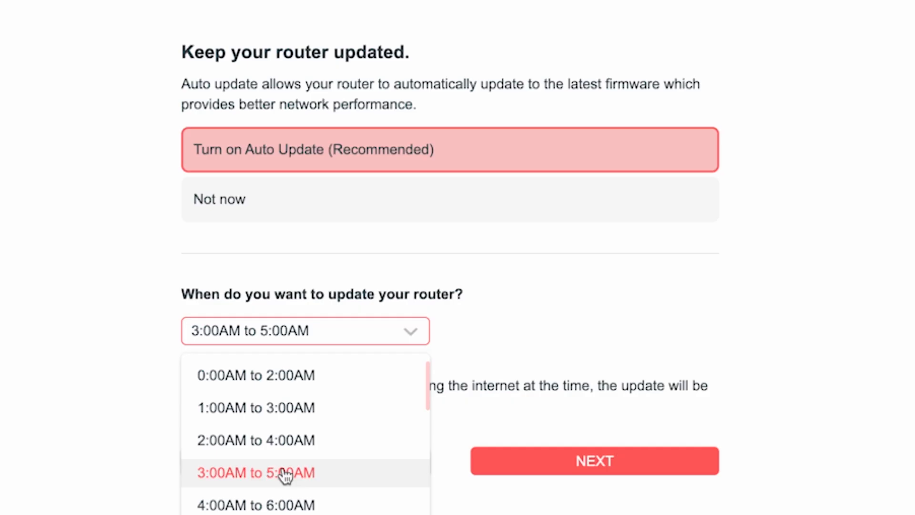
{"action": "left_click", "coordinate": [285, 474]}
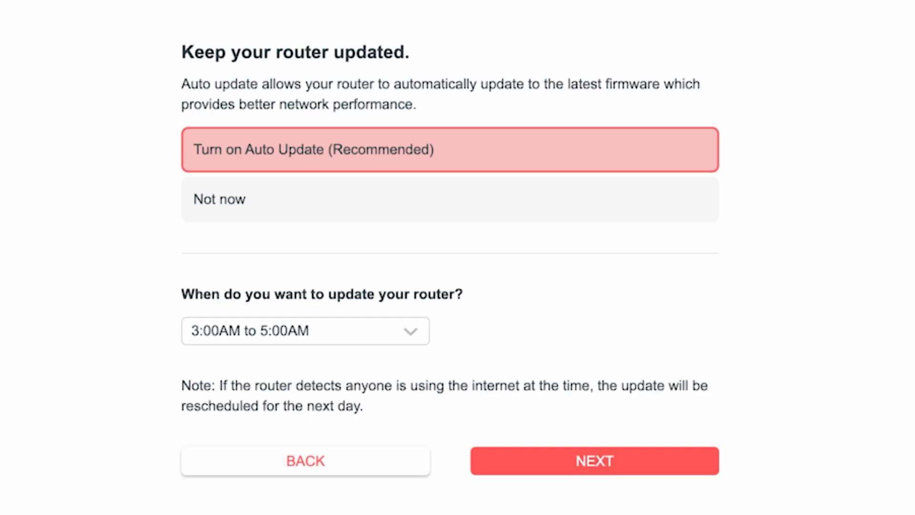
Keep Auto Update turned on, accept the settings summary, skip the Mercusys Cloud Service login and finish the setup wizard
{"action": "left_click", "coordinate": [623, 468]}
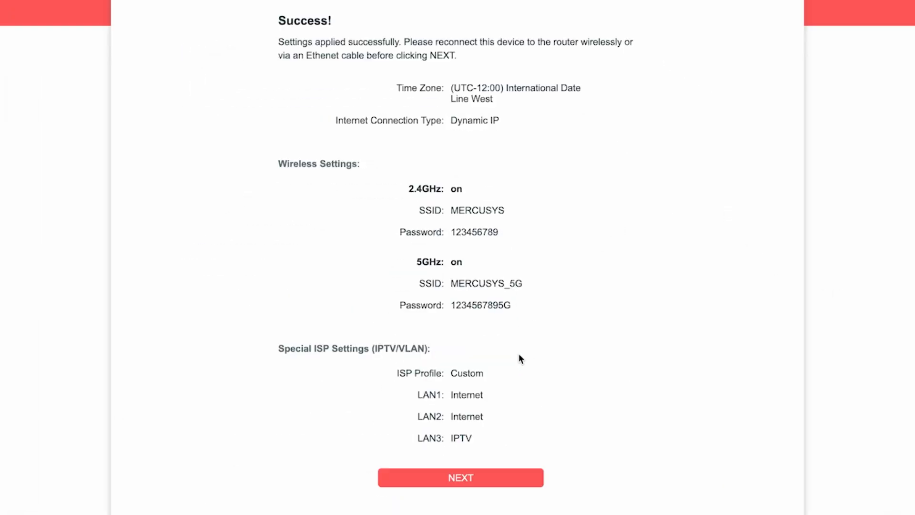
{"action": "left_click", "coordinate": [467, 476]}
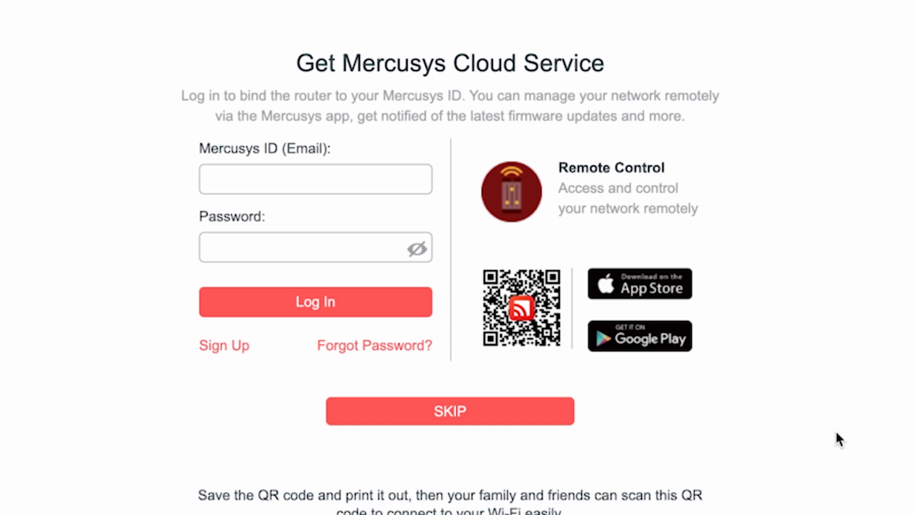
{"action": "left_click", "coordinate": [429, 420]}
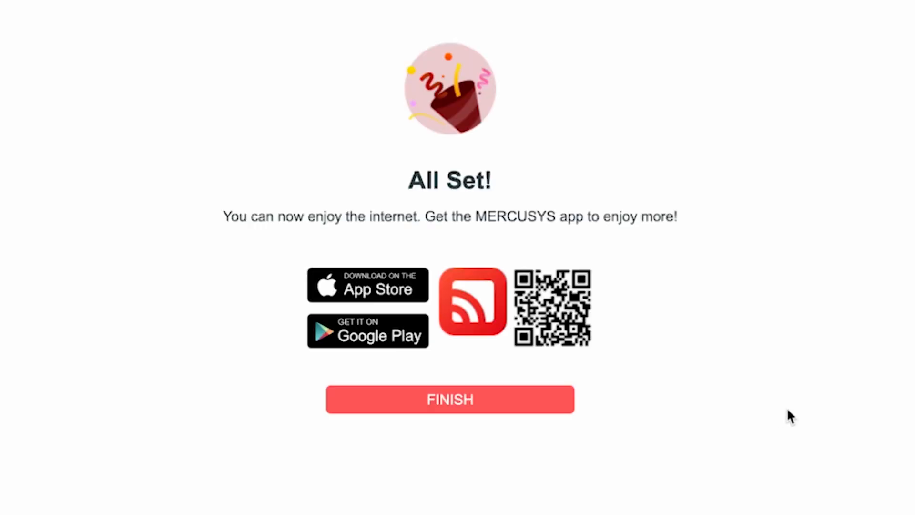
{"action": "left_click", "coordinate": [462, 408]}
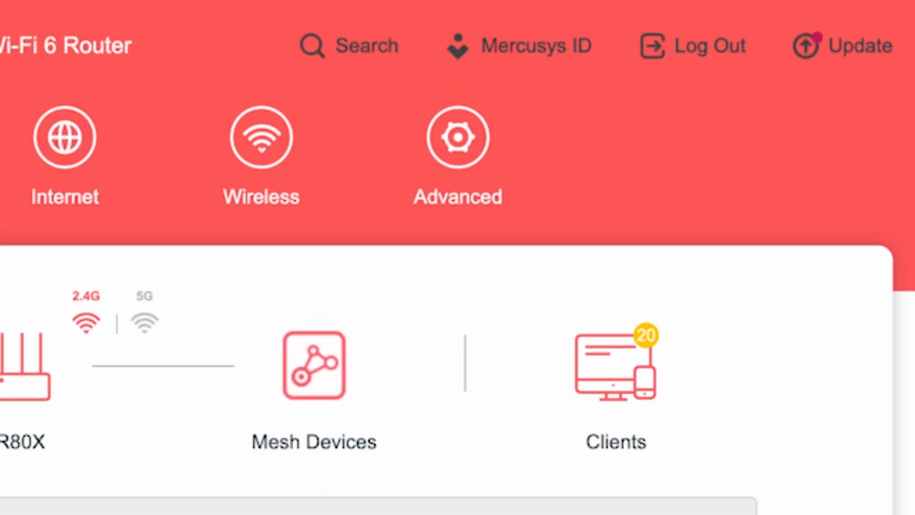
Reboot the router from its advanced system settings
{"action": "left_click", "coordinate": [484, 156]}
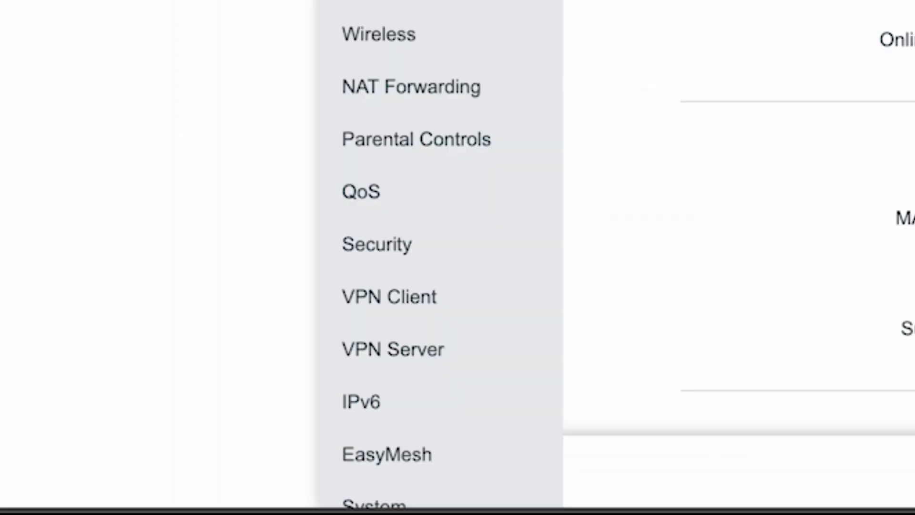
{"action": "scroll", "coordinate": [439, 253], "scroll_direction": "down", "scroll_amount": 2}
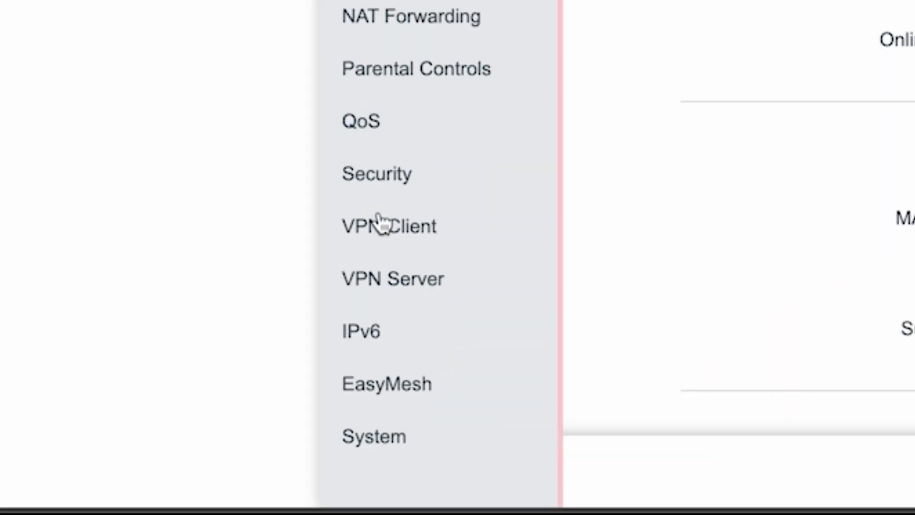
{"action": "left_click", "coordinate": [355, 441]}
{"action": "scroll", "coordinate": [470, 347], "scroll_direction": "down", "scroll_amount": 3}
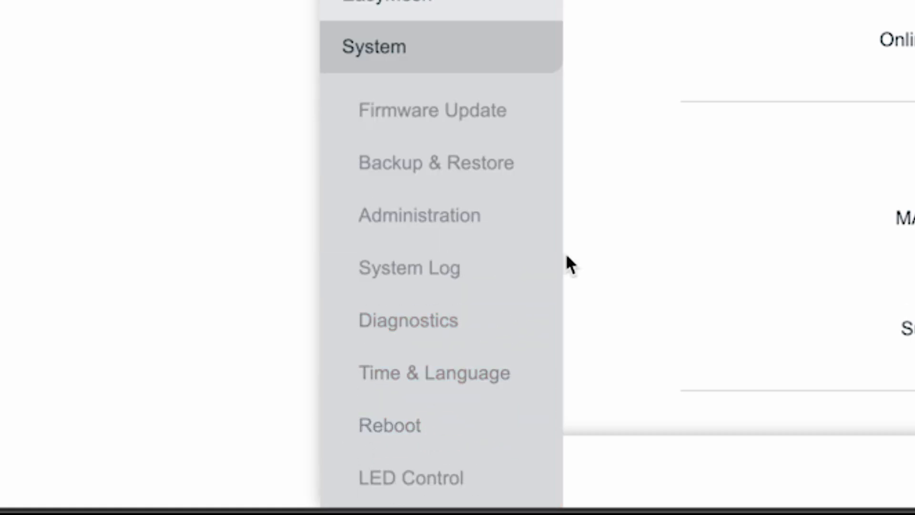
{"action": "left_click", "coordinate": [384, 420]}
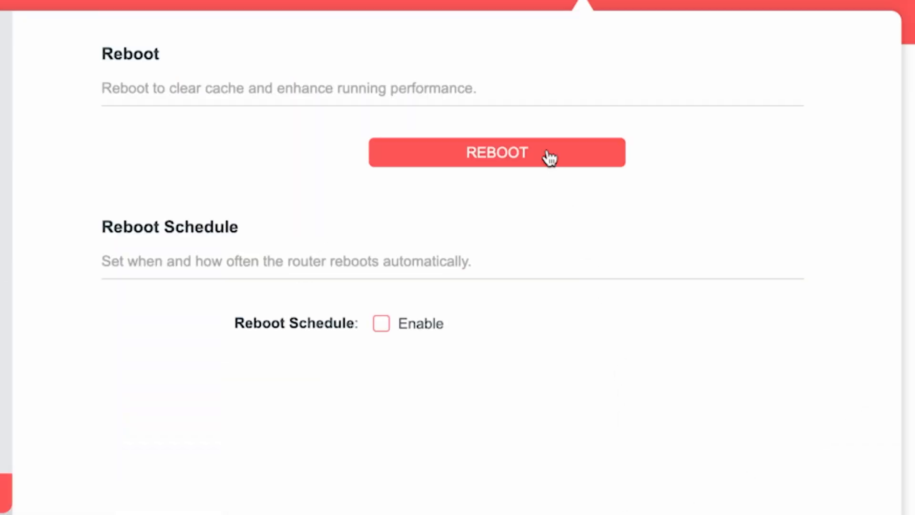
{"action": "left_click", "coordinate": [549, 158]}
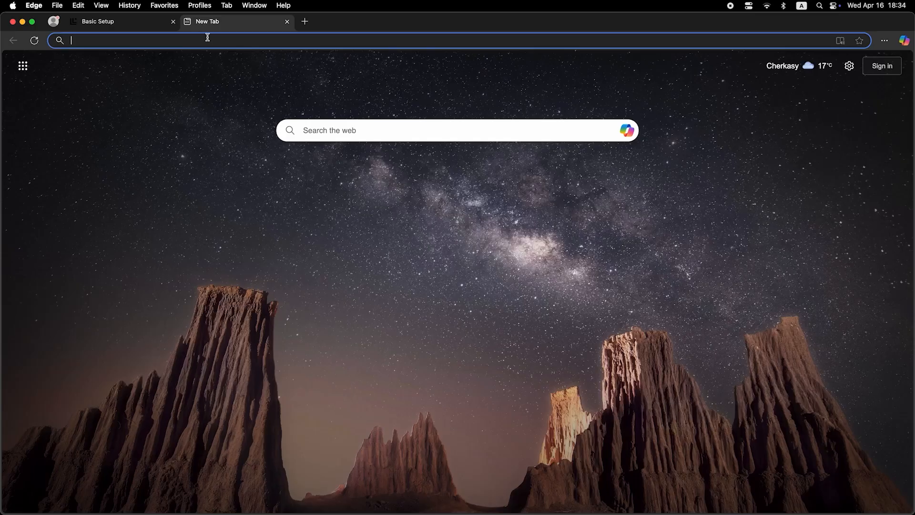
Test the internet connection by searching the web for "dfdfdfd" in the new browser tab
{"action": "left_click", "coordinate": [208, 42]}
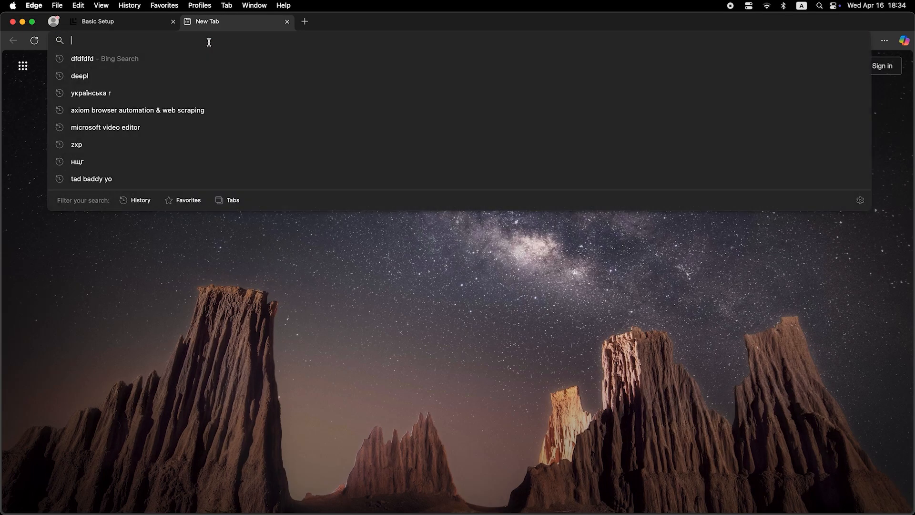
{"action": "type", "text": "dfdfdfdf"}
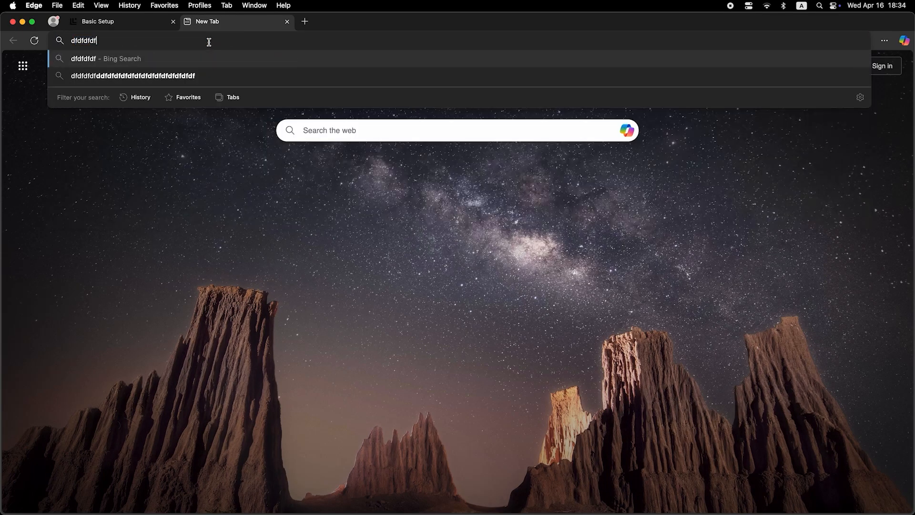
{"action": "key", "text": "Return"}
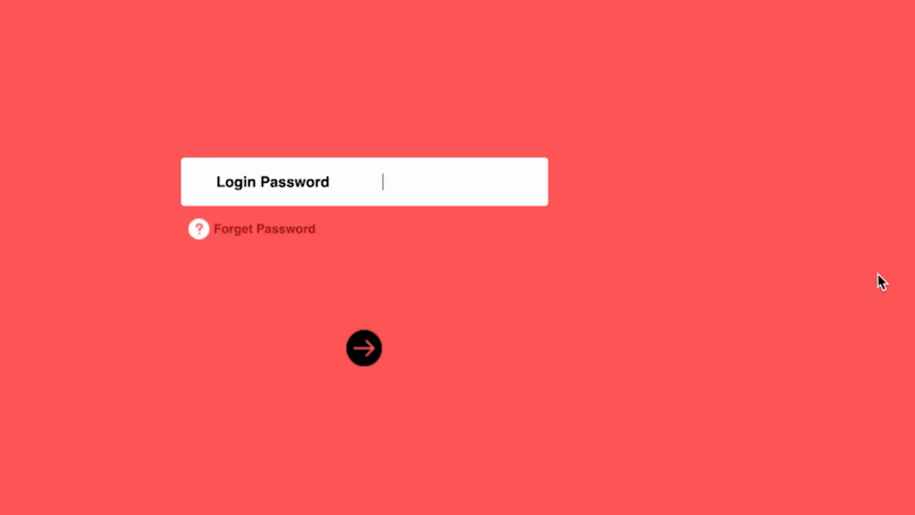
Log in to the router's management page with the login password and dismiss the Mercusys ID prompt
{"action": "type", "text": "••••••••"}
{"action": "key", "text": "Return"}
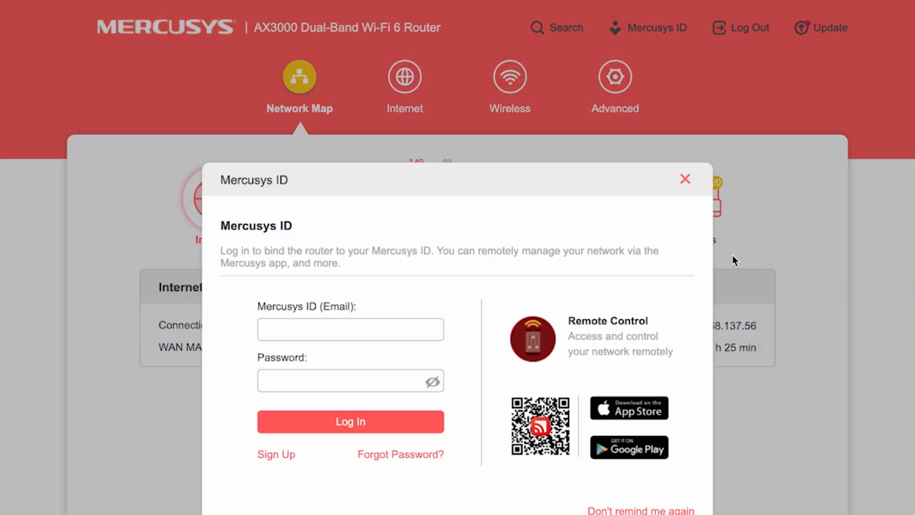
{"action": "left_click", "coordinate": [684, 180]}
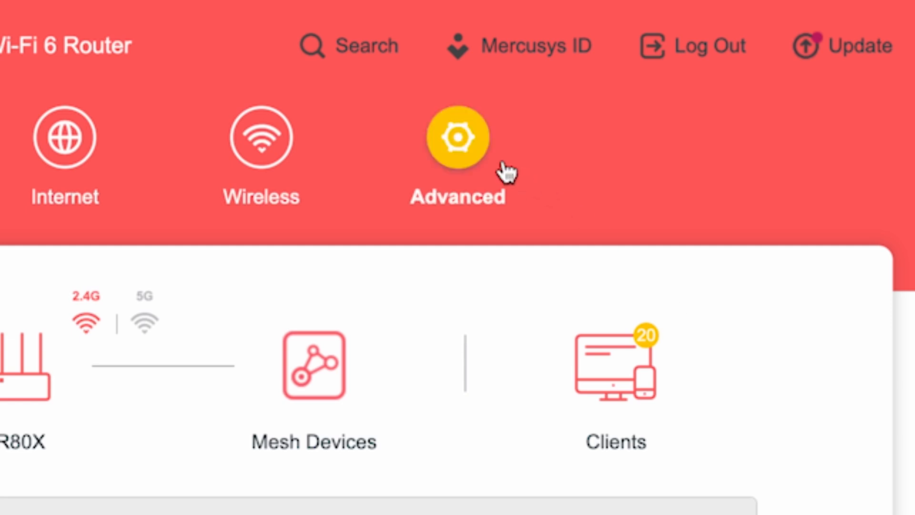
Set the router MAC address to Clone Current Device MAC in the advanced internet settings and save the change
{"action": "left_click", "coordinate": [459, 139]}
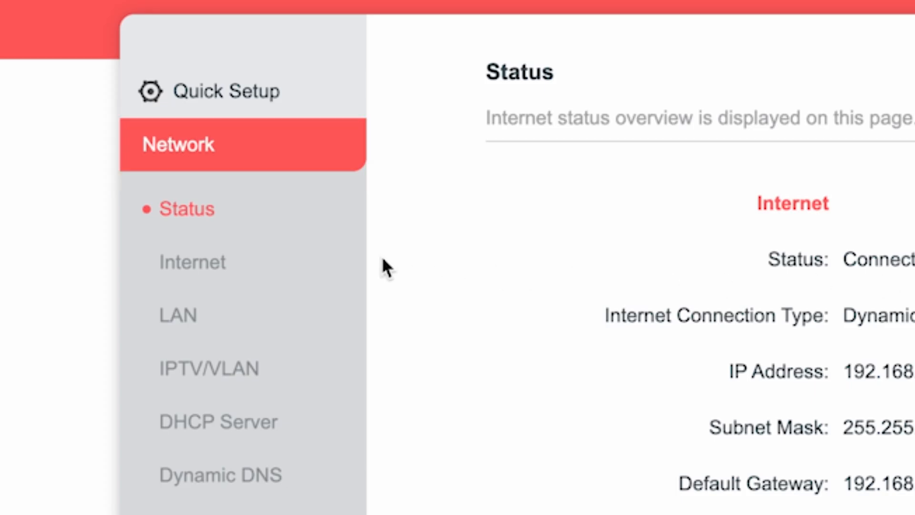
{"action": "left_click", "coordinate": [196, 263]}
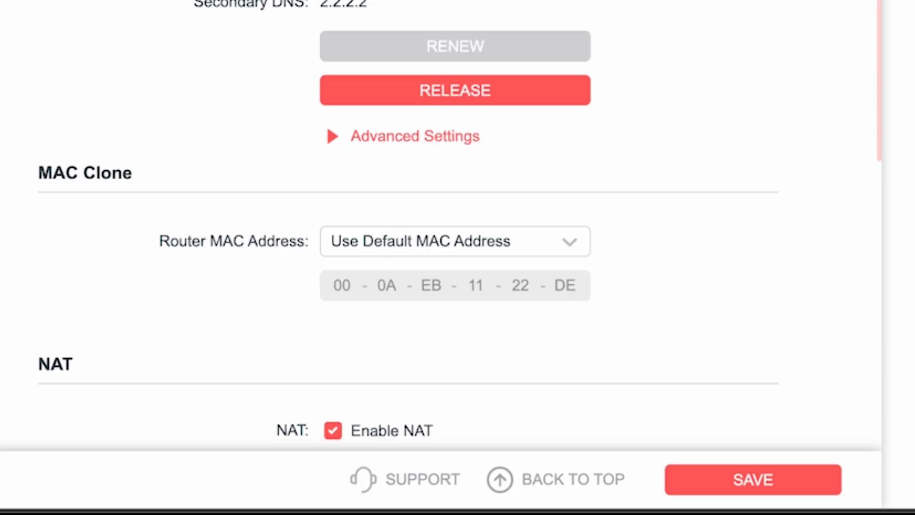
{"action": "left_click", "coordinate": [519, 242]}
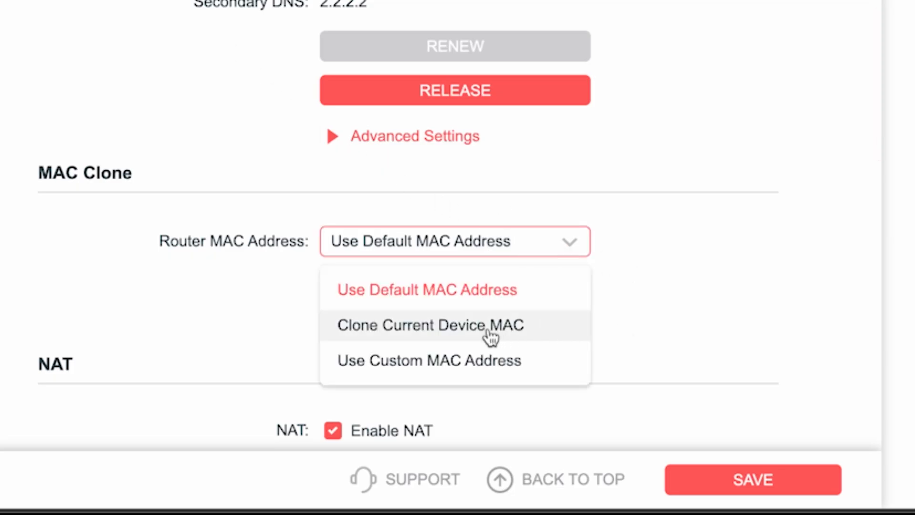
{"action": "left_click", "coordinate": [415, 325]}
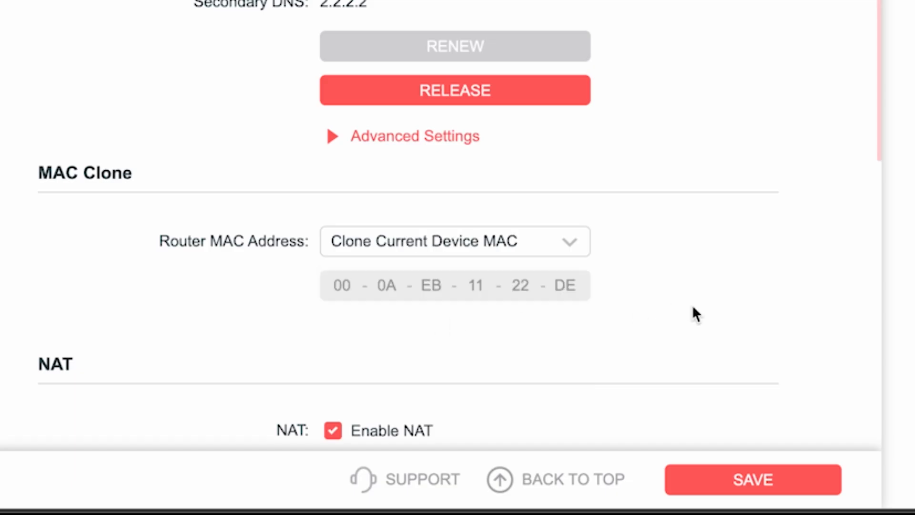
{"action": "left_click", "coordinate": [761, 480]}
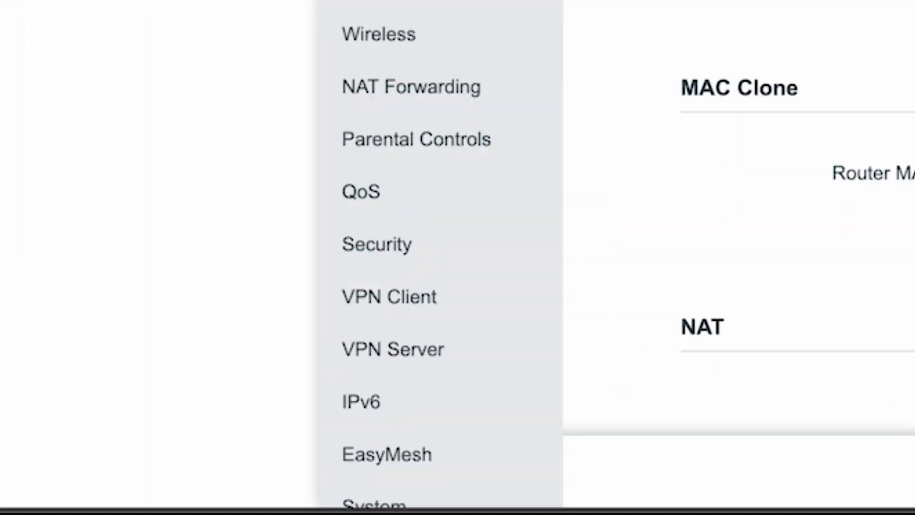
Restart the router from the system settings to apply the cloned MAC address
{"action": "scroll", "coordinate": [464, 90], "scroll_direction": "down", "scroll_amount": 2}
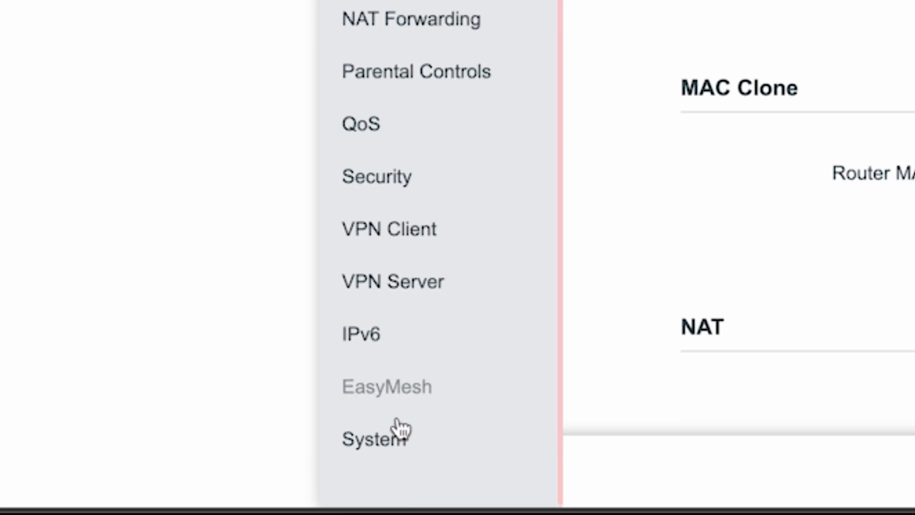
{"action": "left_click", "coordinate": [400, 436]}
{"action": "left_click", "coordinate": [390, 428]}
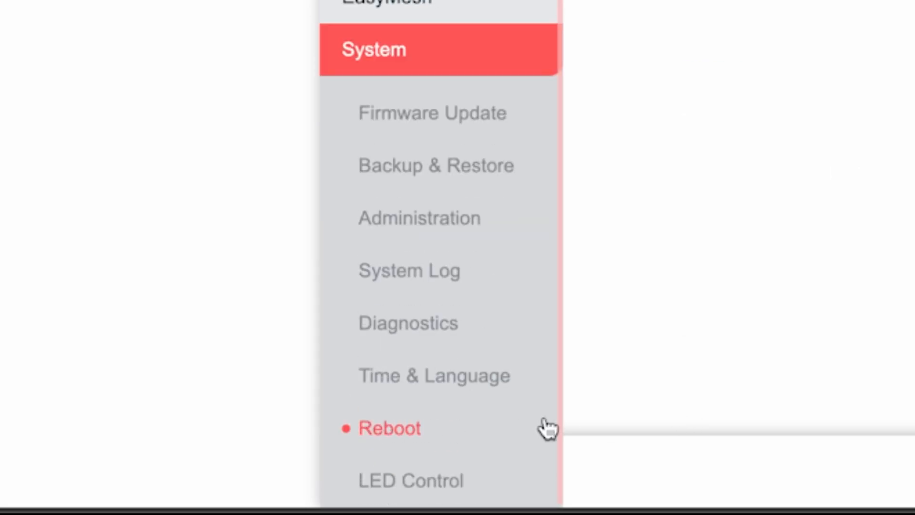
{"action": "left_click", "coordinate": [486, 166]}
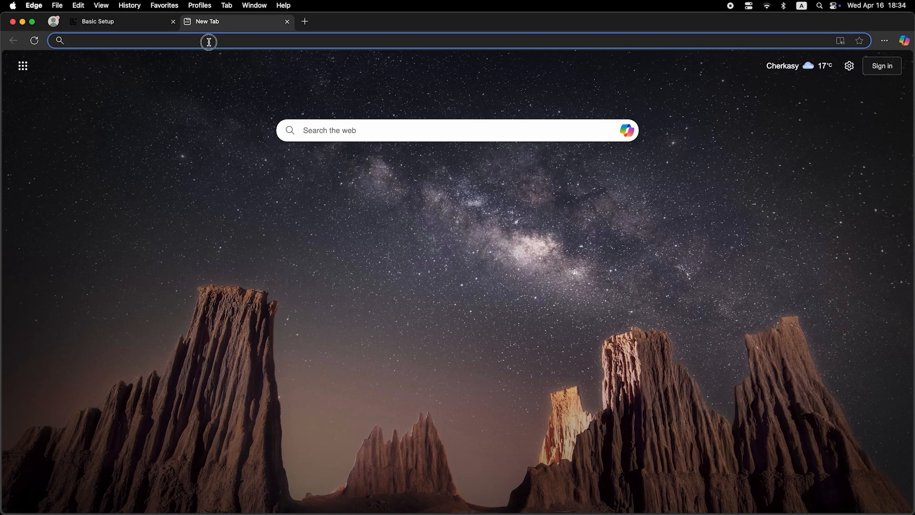
Check internet access again with a web search for "dfdfdfd" in the new browser tab
{"action": "left_click", "coordinate": [209, 42]}
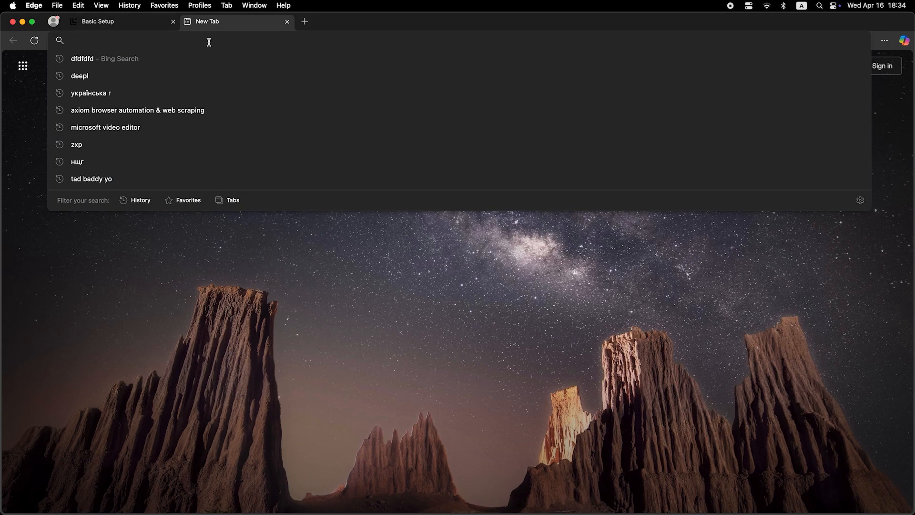
{"action": "type", "text": "dfdfdfdf"}
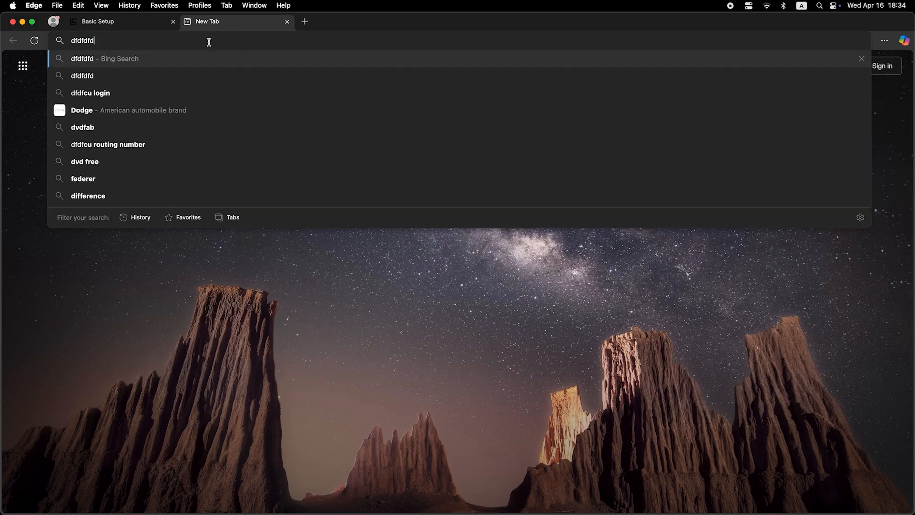